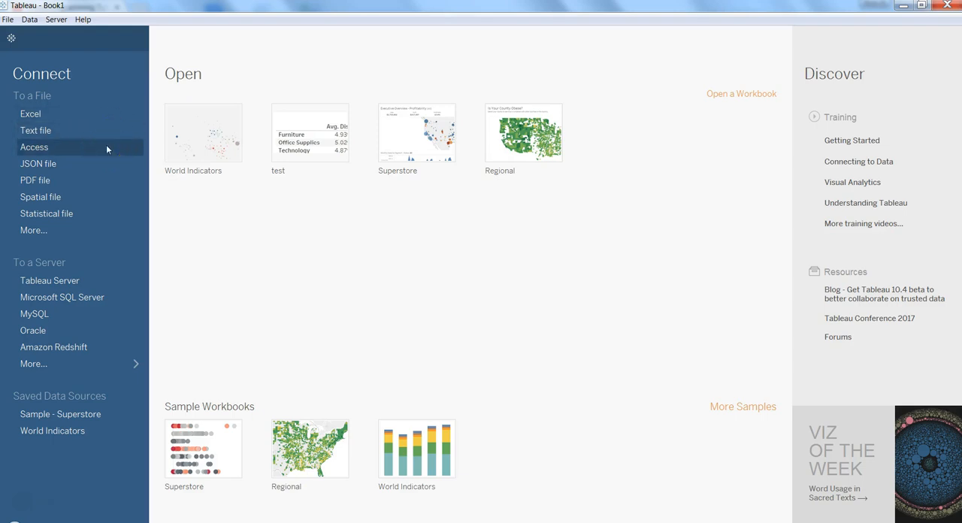
# - Start a connection to a Microsoft Access file and inspect the full path of the prefilled database file
pyautogui.click(323, 150)
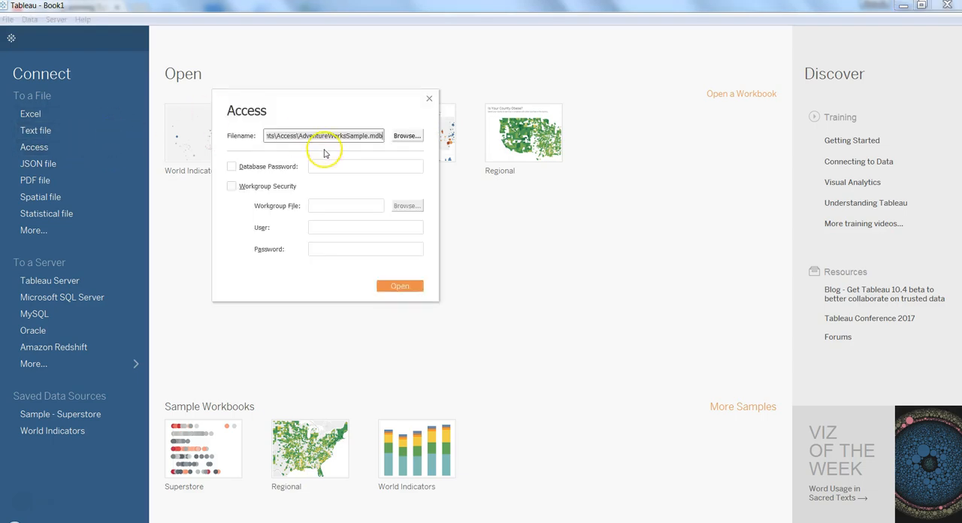
pyautogui.click(351, 138)
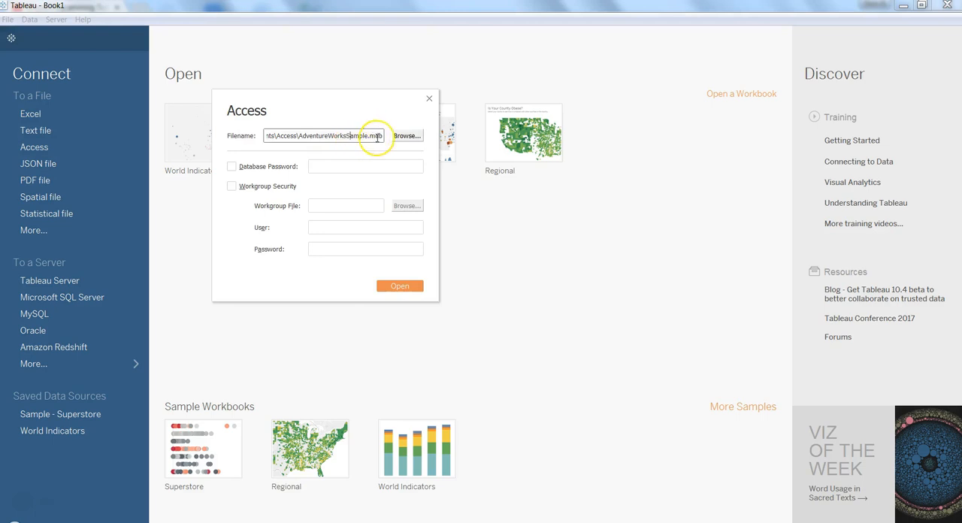
pyautogui.press('Home')
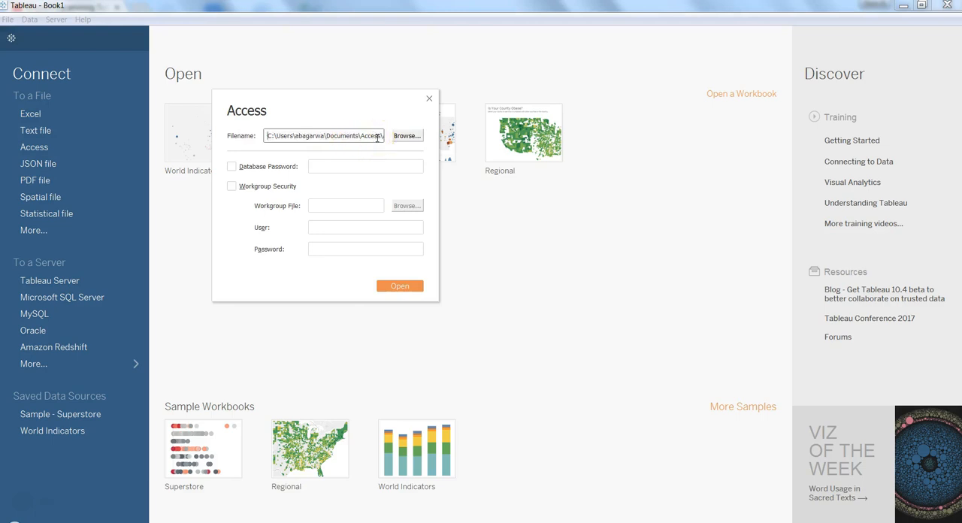
pyautogui.press('End')
pyautogui.moveTo(304, 138); pyautogui.dragTo(365, 135)
pyautogui.click(367, 135)
# - Browse to the Access folder in the Documents library, choose the AdventureWorksSample database and open it as the data source
pyautogui.click(399, 135)
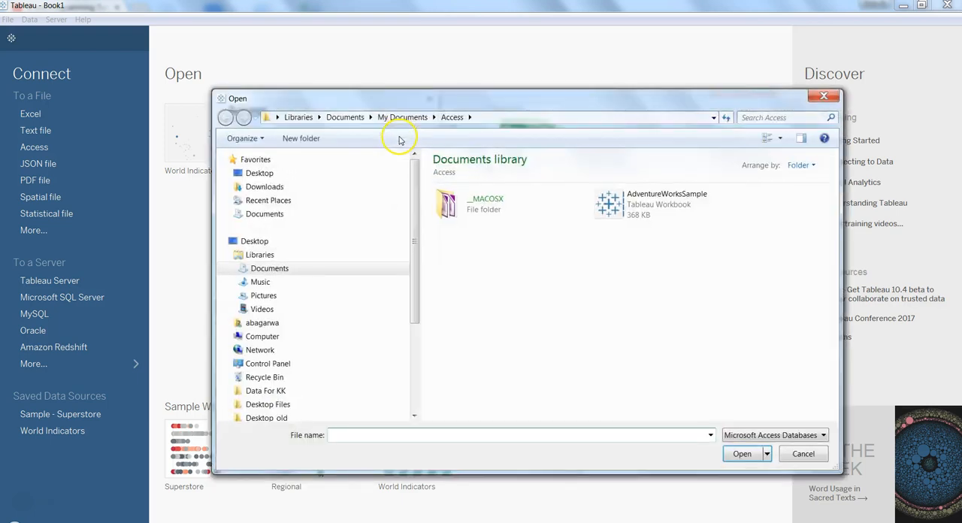
pyautogui.click(338, 176)
pyautogui.click(333, 188)
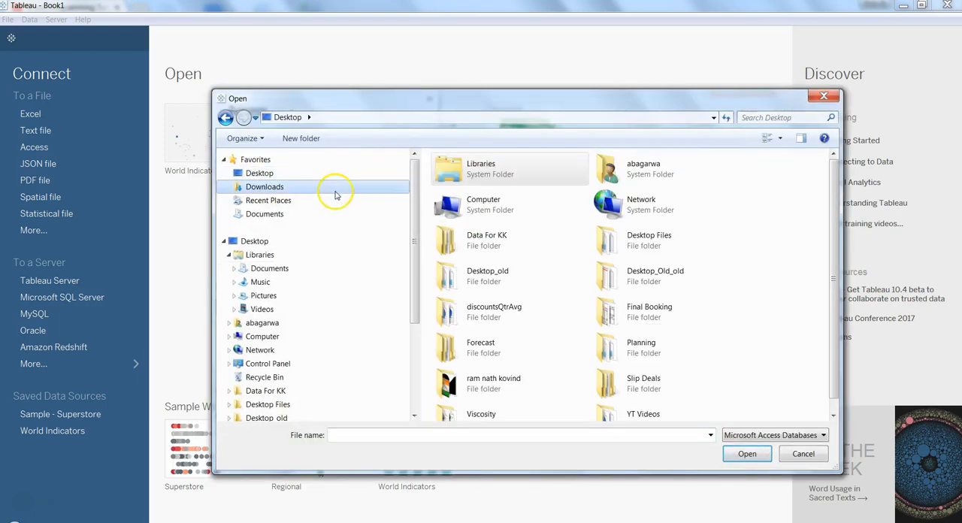
pyautogui.click(324, 256)
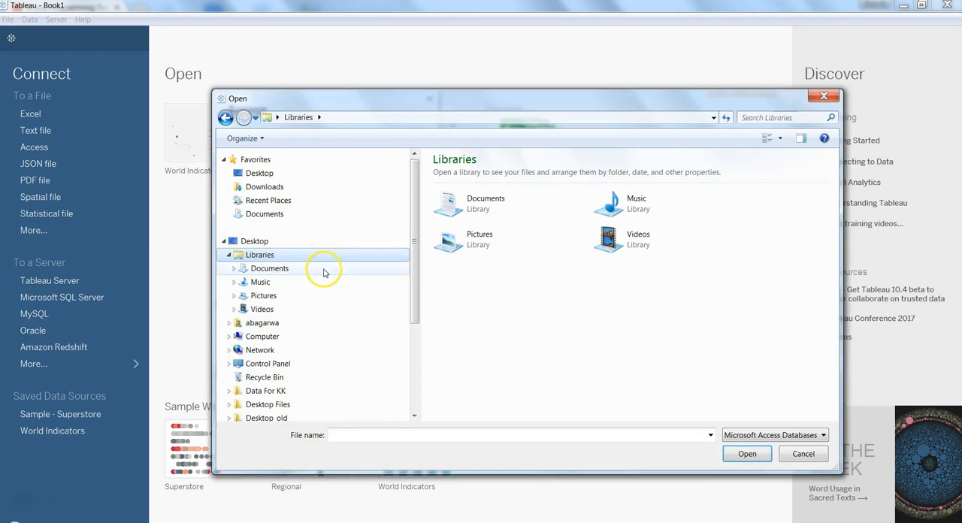
pyautogui.click(323, 268)
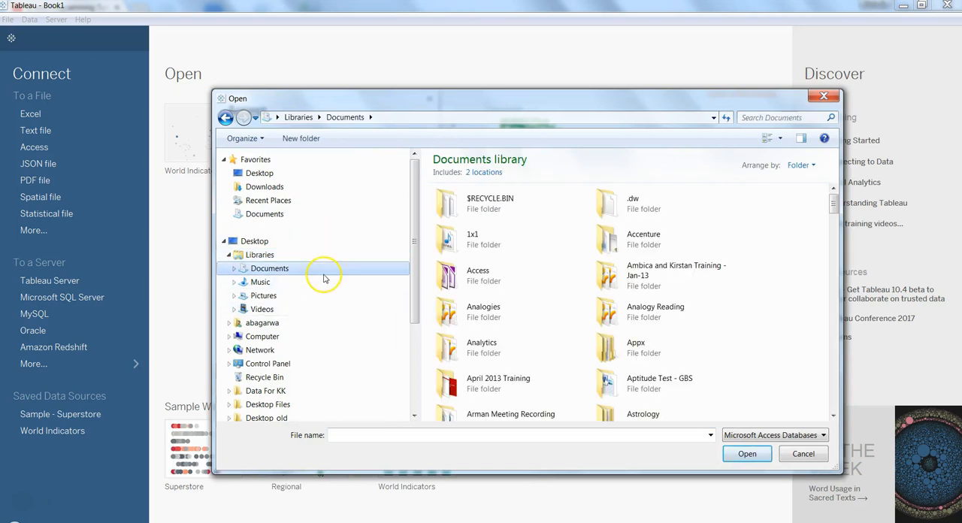
pyautogui.doubleClick(483, 274)
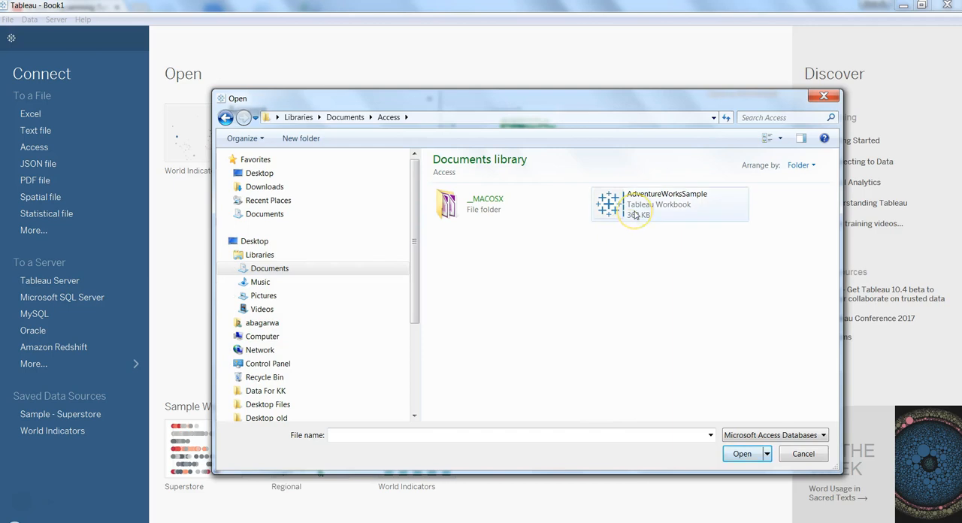
pyautogui.doubleClick(636, 216)
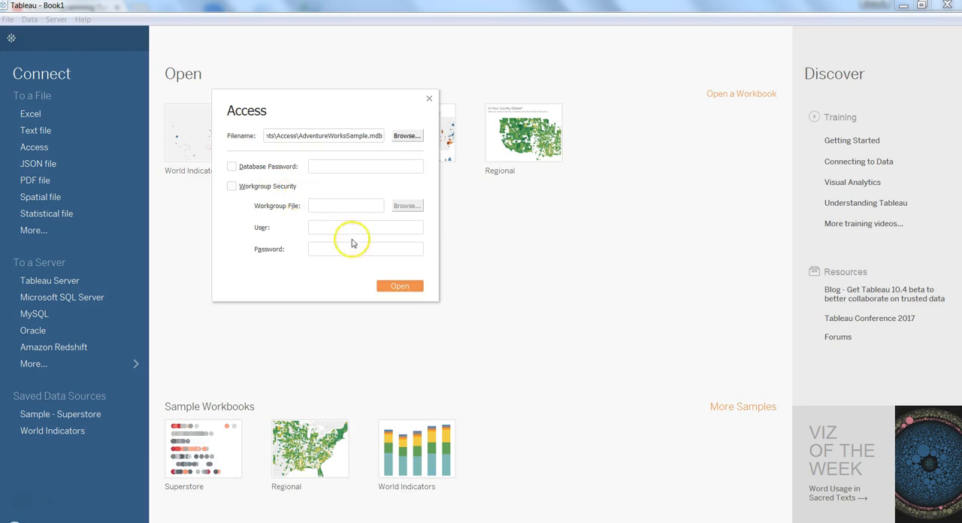
pyautogui.click(368, 136)
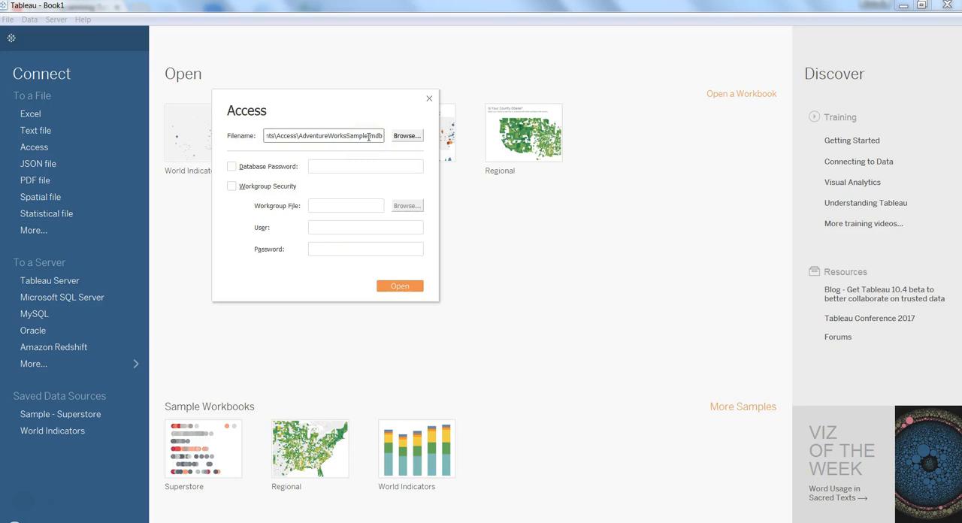
pyautogui.click(403, 292)
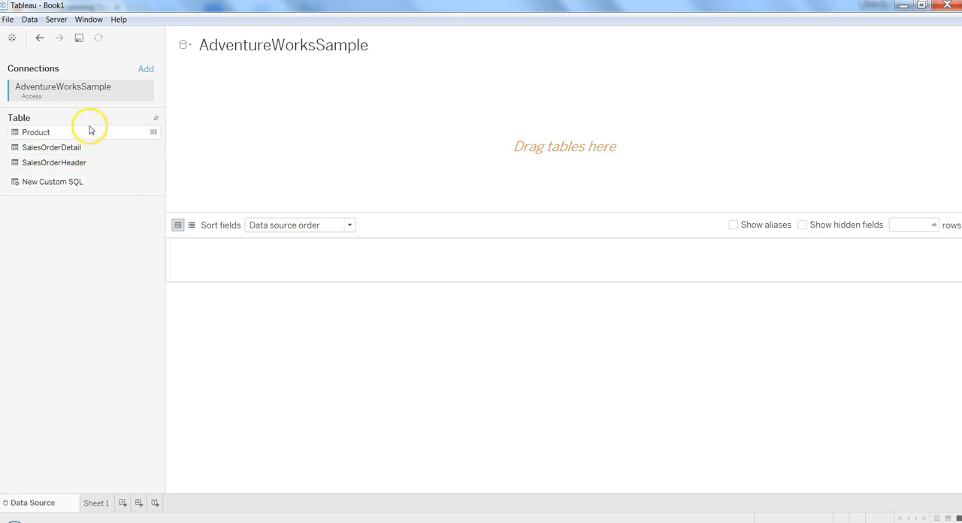
# - Add the Product table to the data source canvas and join the SalesOrderDetail table to it
pyautogui.click(88, 138)
pyautogui.moveTo(87, 138); pyautogui.dragTo(307, 114)
pyautogui.moveTo(128, 148); pyautogui.dragTo(460, 105)
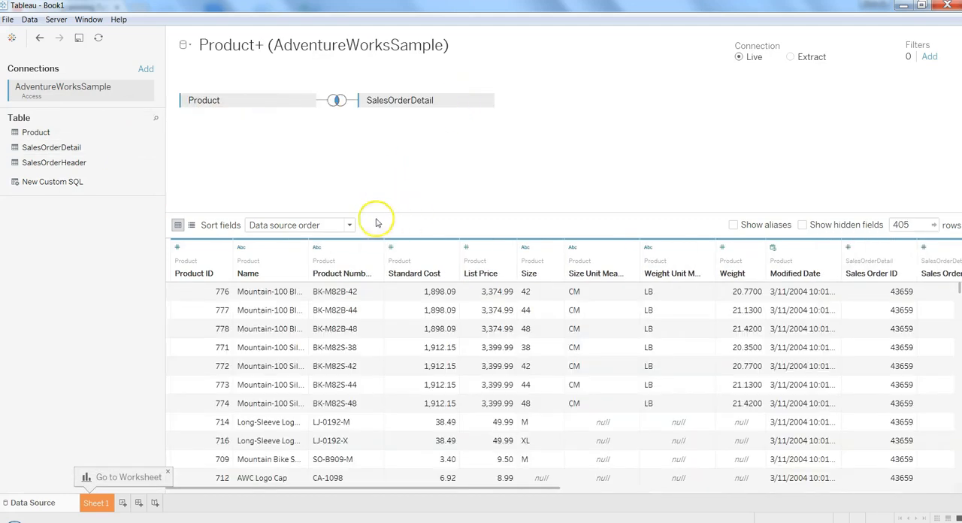
# - Try the Left and Right join types between Product and SalesOrderDetail, return to Inner and close the join settings
pyautogui.click(343, 108)
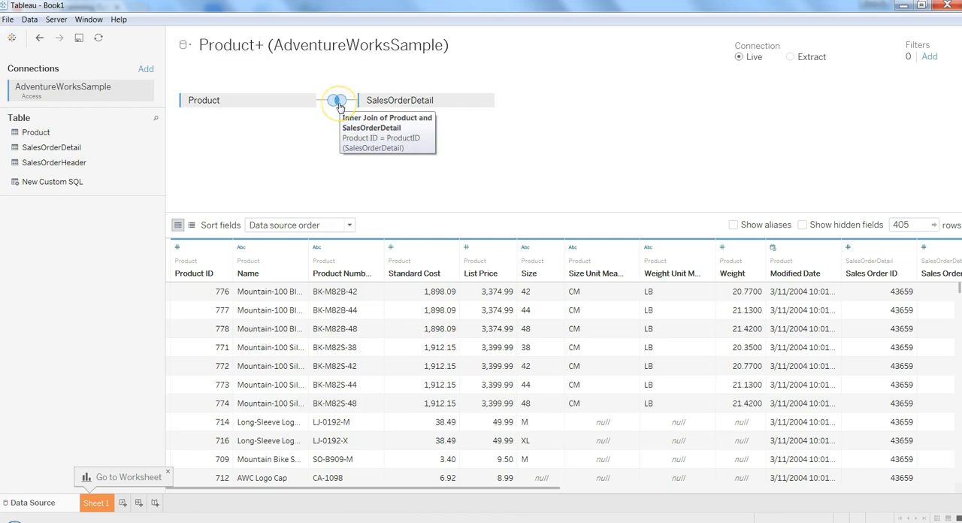
pyautogui.click(325, 143)
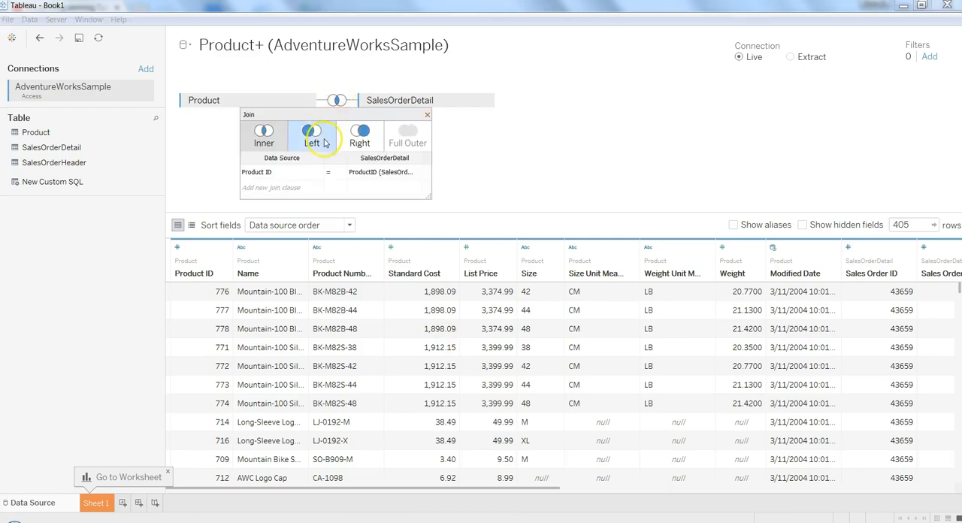
pyautogui.click(337, 144)
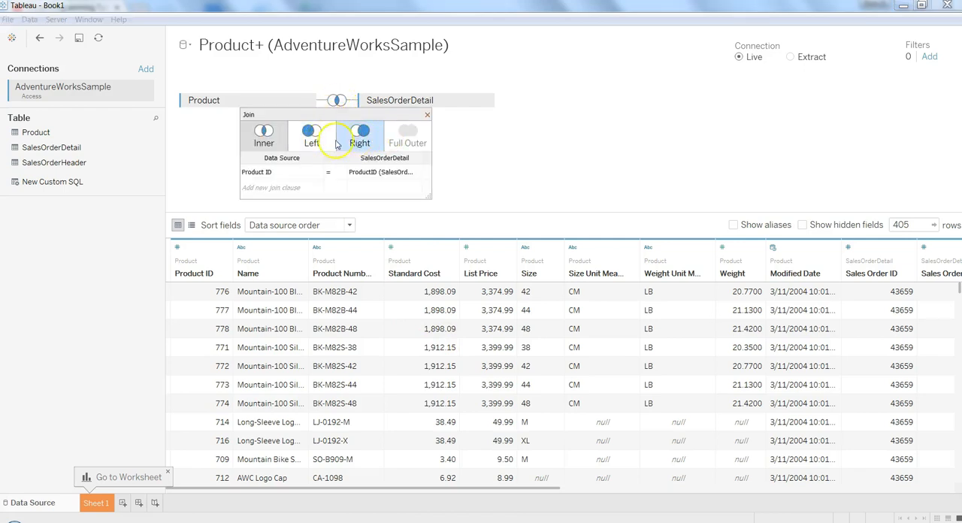
pyautogui.click(317, 140)
pyautogui.click(353, 136)
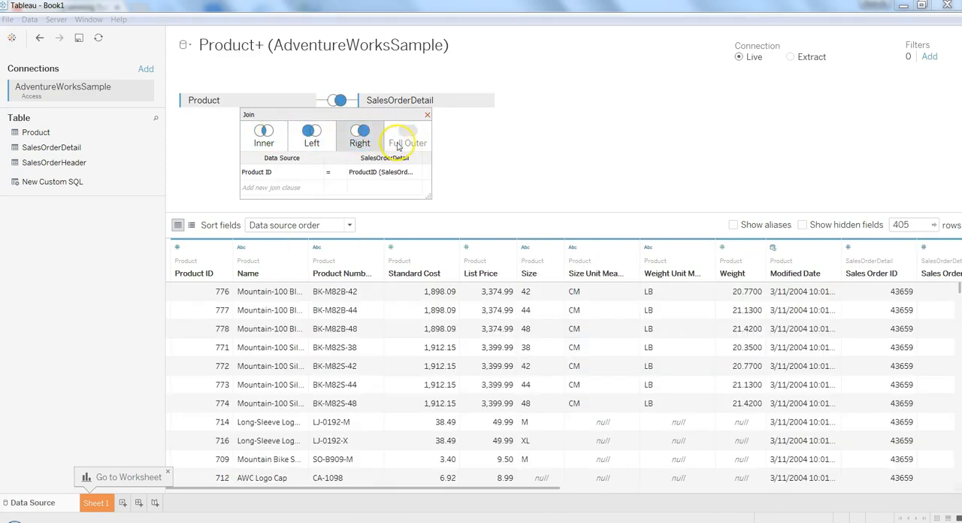
pyautogui.click(267, 142)
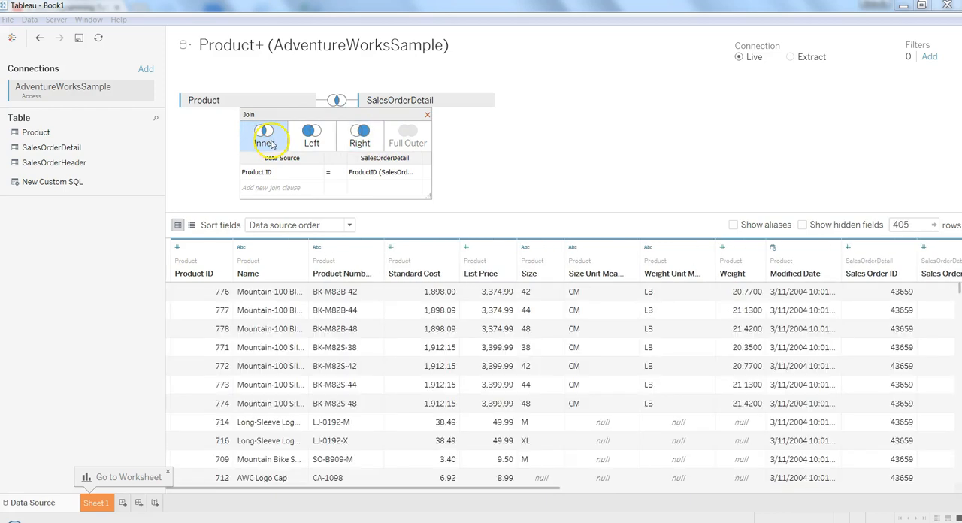
pyautogui.click(309, 141)
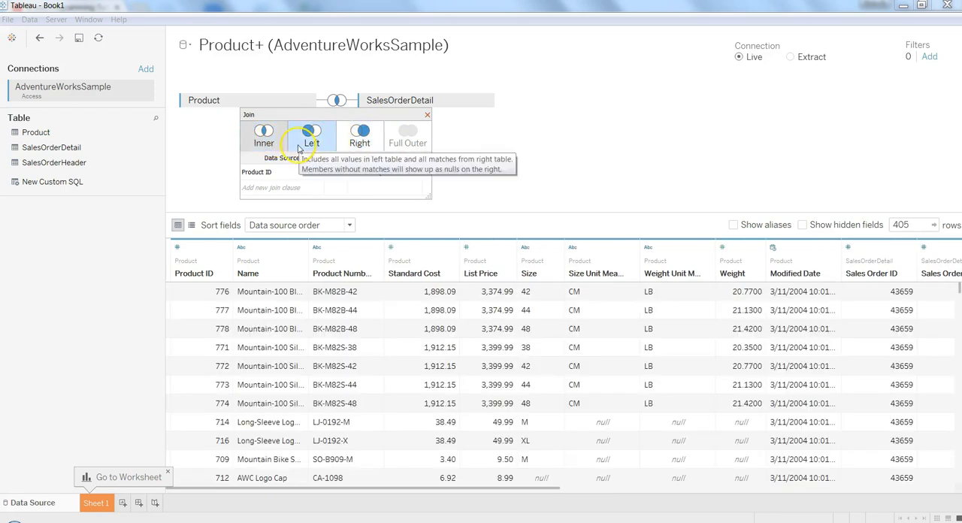
pyautogui.click(427, 114)
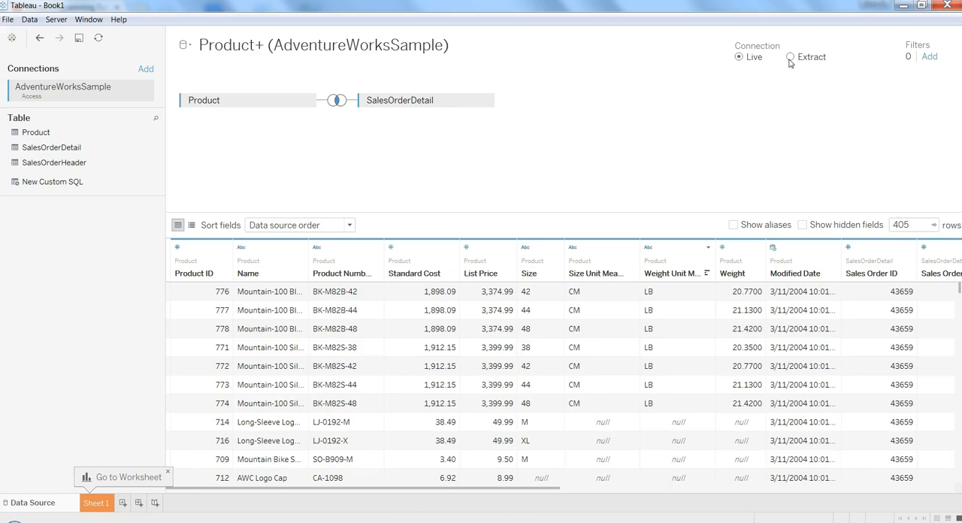
# - Switch the connection from Live to Extract, save the extract as Product+ (AdventureWorksSample) and show Sheet 1
pyautogui.click(790, 60)
pyautogui.click(790, 57)
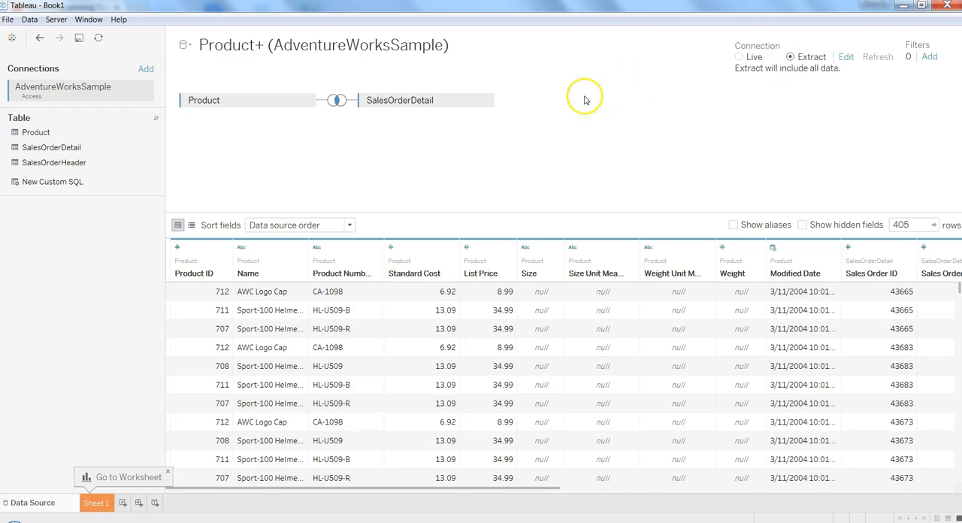
pyautogui.click(98, 504)
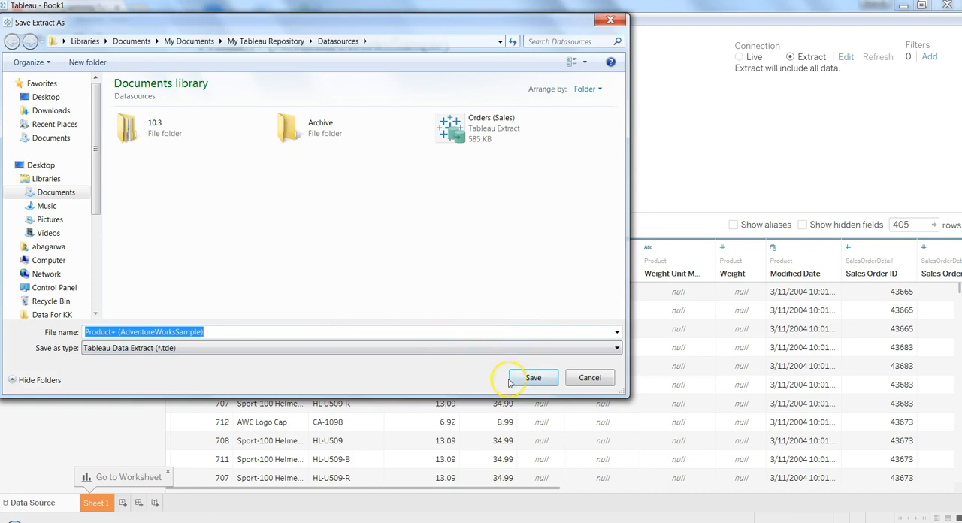
pyautogui.click(531, 379)
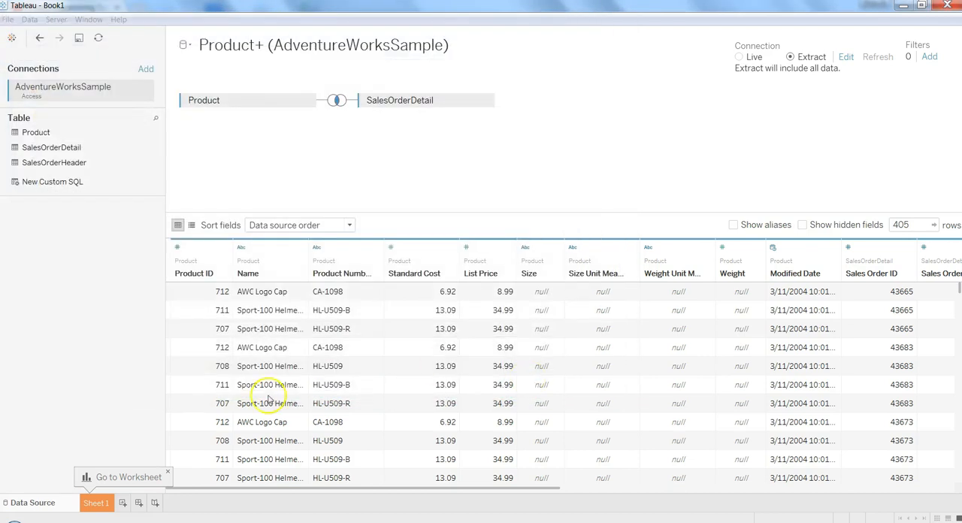
pyautogui.click(97, 503)
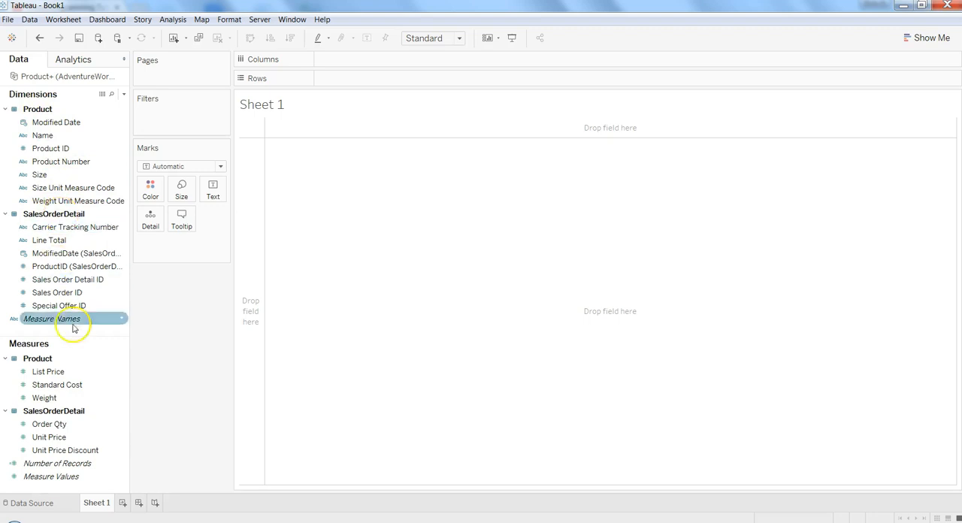
# - Review the extract's connection details on the data source page and return to Sheet 1
pyautogui.click(59, 426)
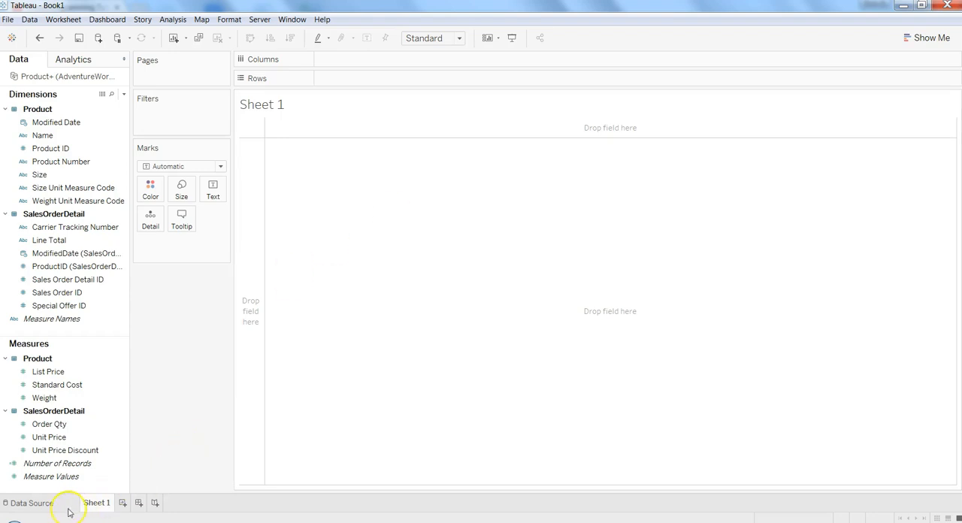
pyautogui.click(34, 504)
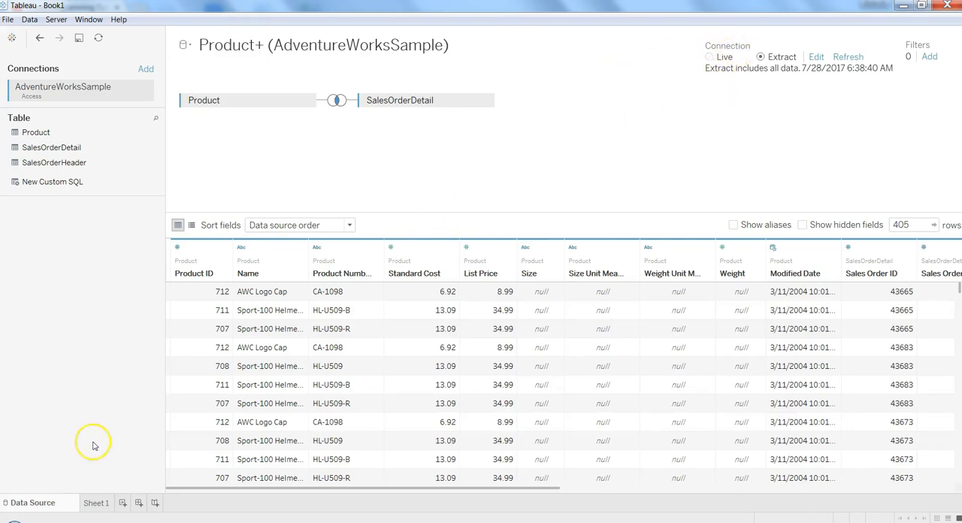
pyautogui.click(95, 503)
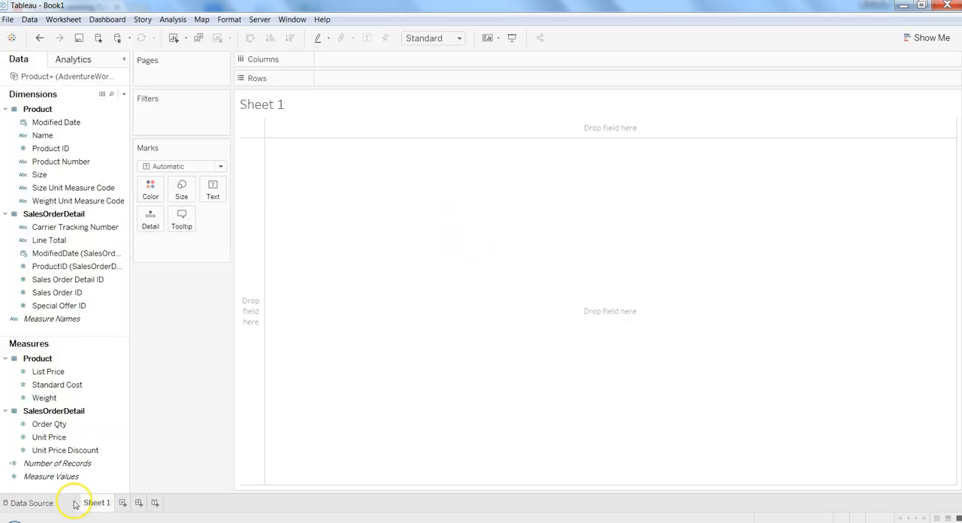